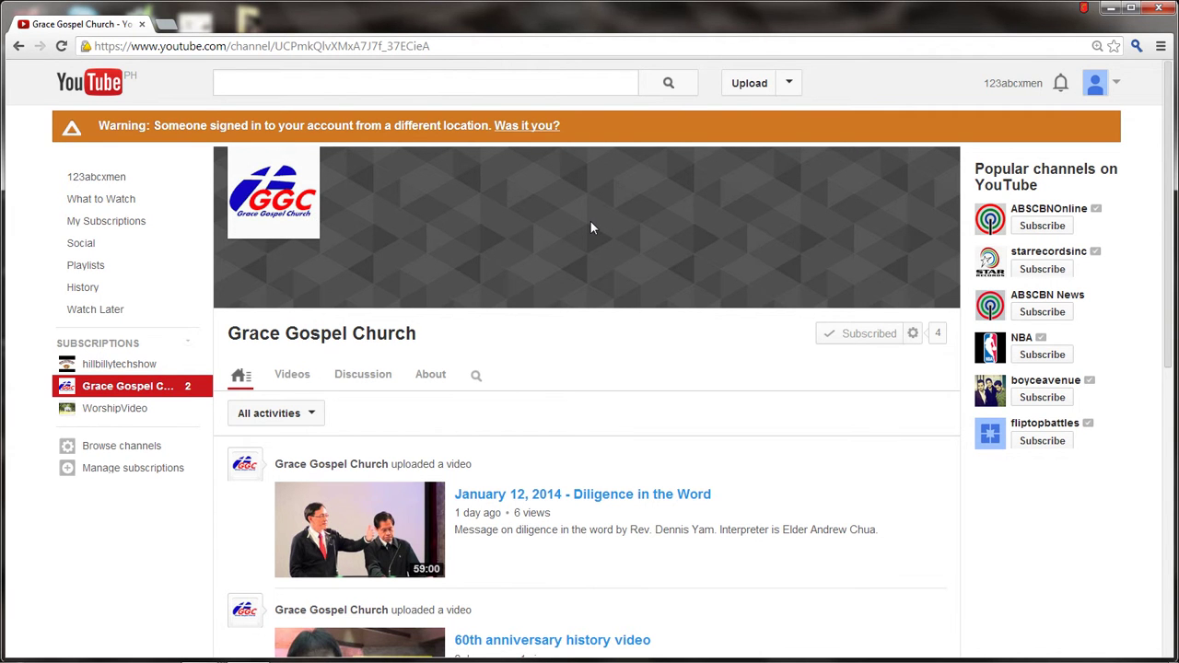
Scroll the channel uploads until the 'January 5, 2014 - Prayer and Fasting' video is visible.
scroll(660, 341, "down", 5)
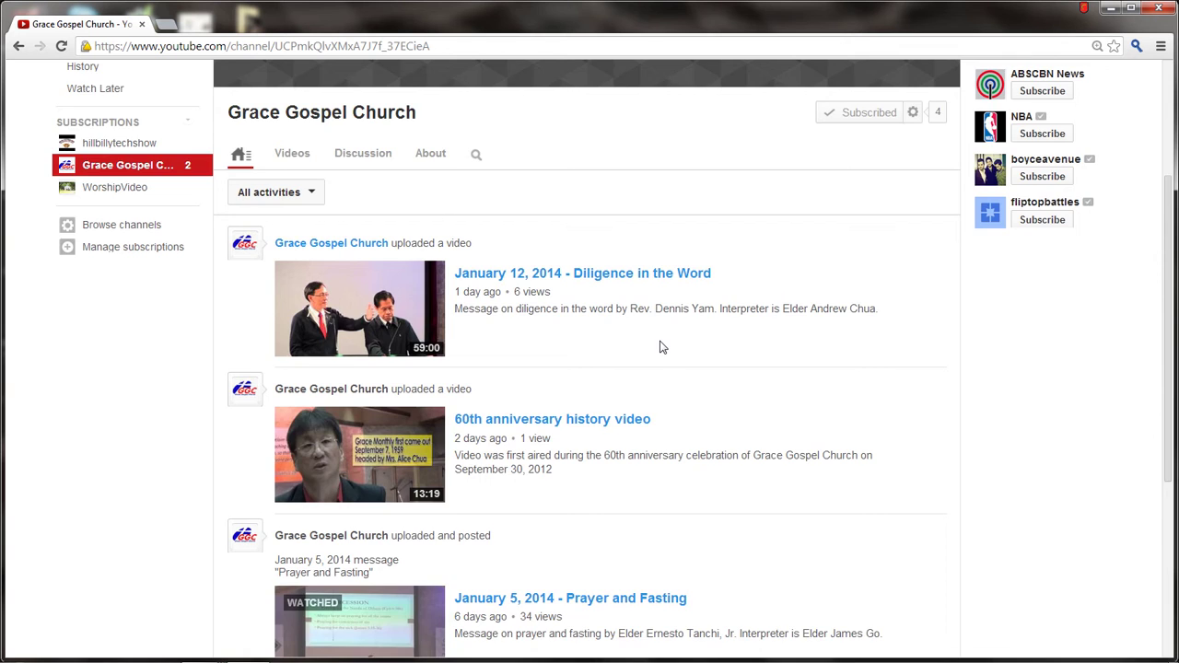
scroll(661, 341, "down", 2)
scroll(660, 341, "down", 1)
scroll(661, 341, "up", 3)
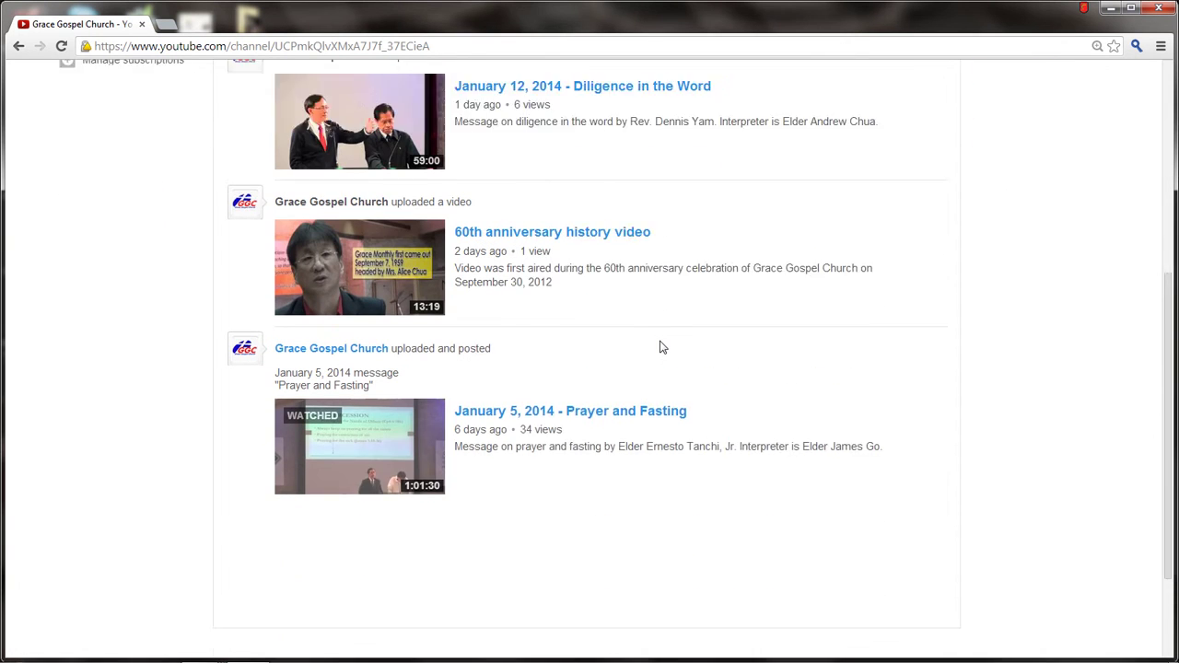
scroll(657, 345, "down", 2)
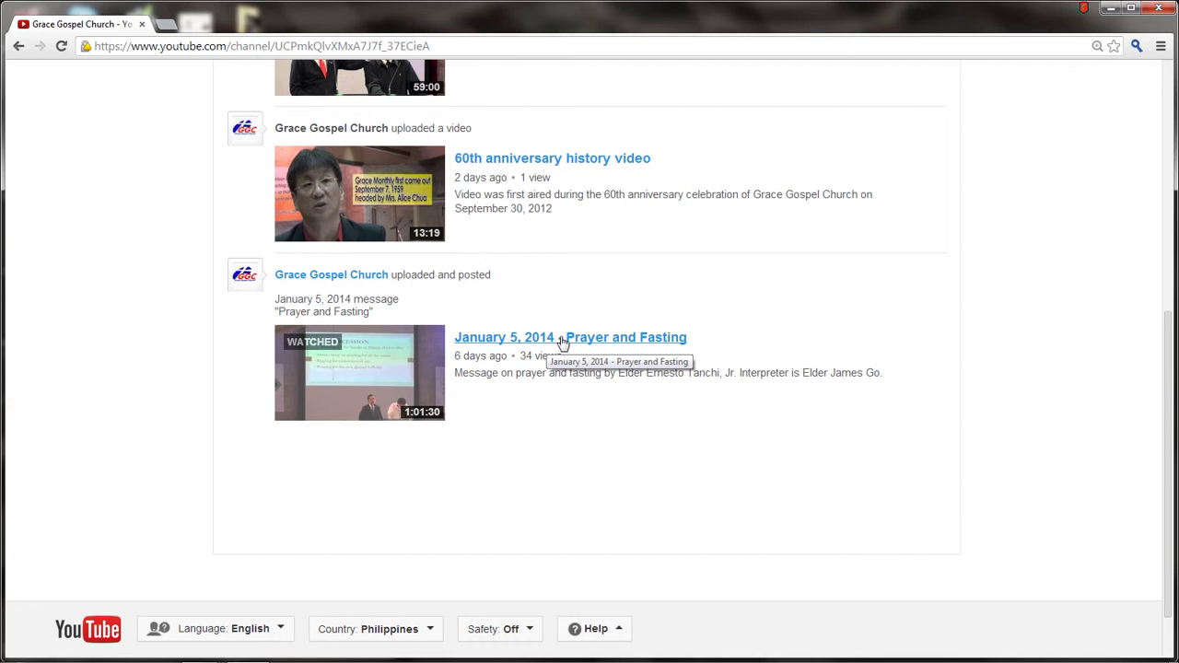
Open the Prayer and Fasting sermon in a new tab and pause its playback.
right_click(389, 368)
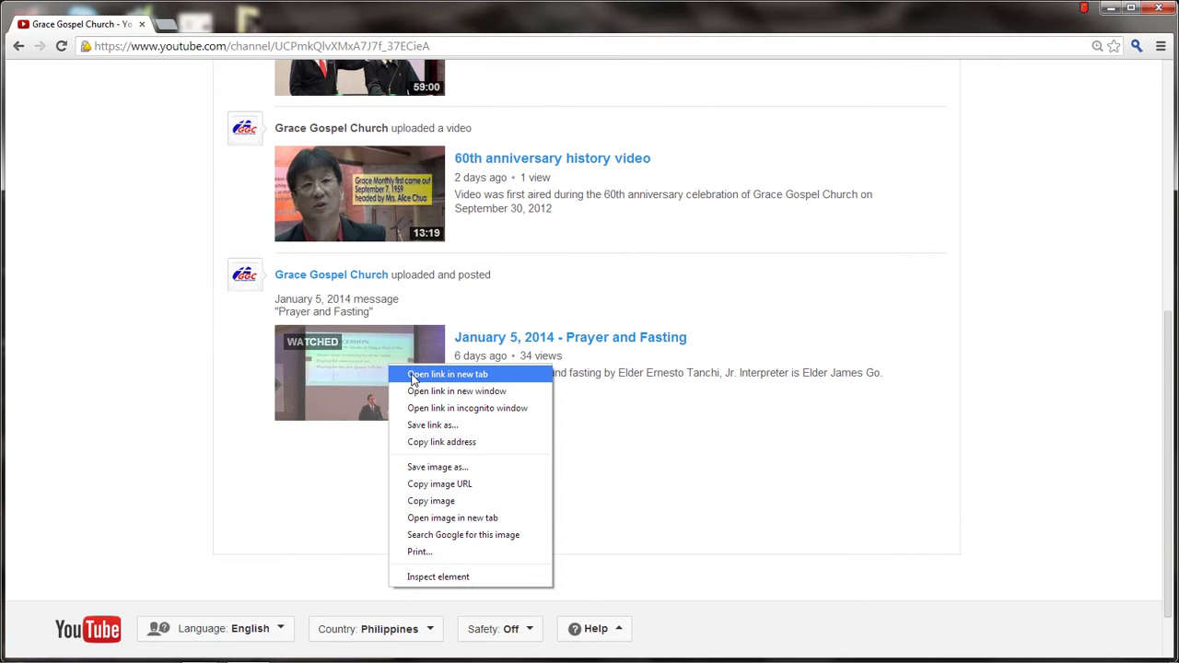
left_click(413, 375)
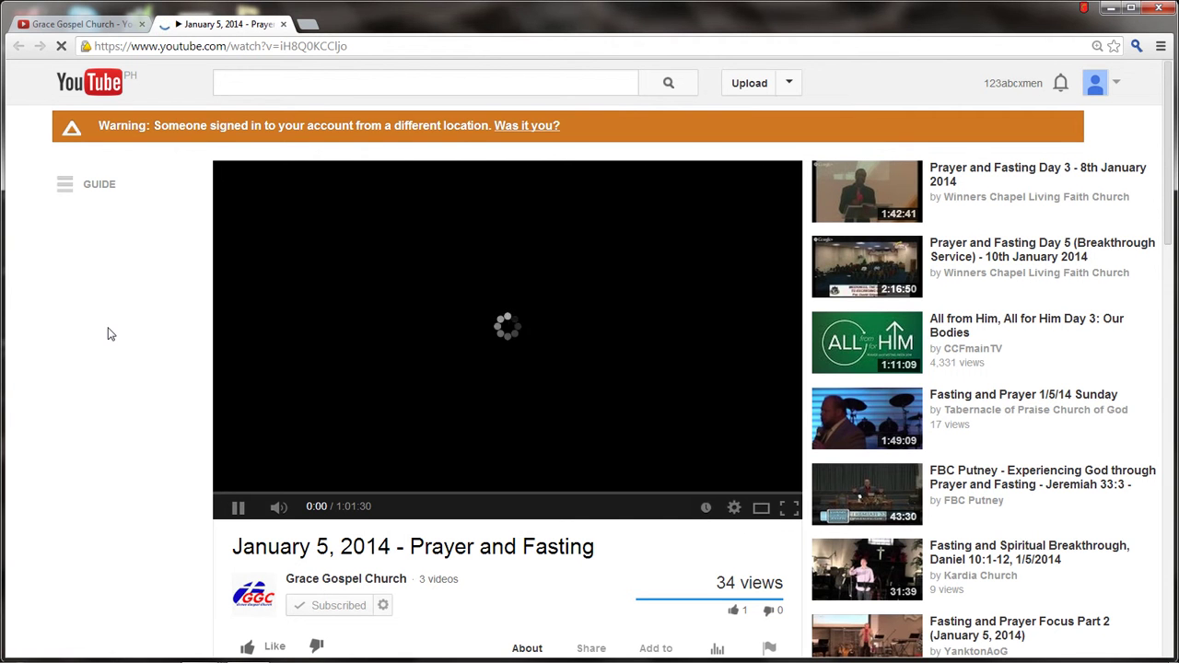
mouse_move(286, 511)
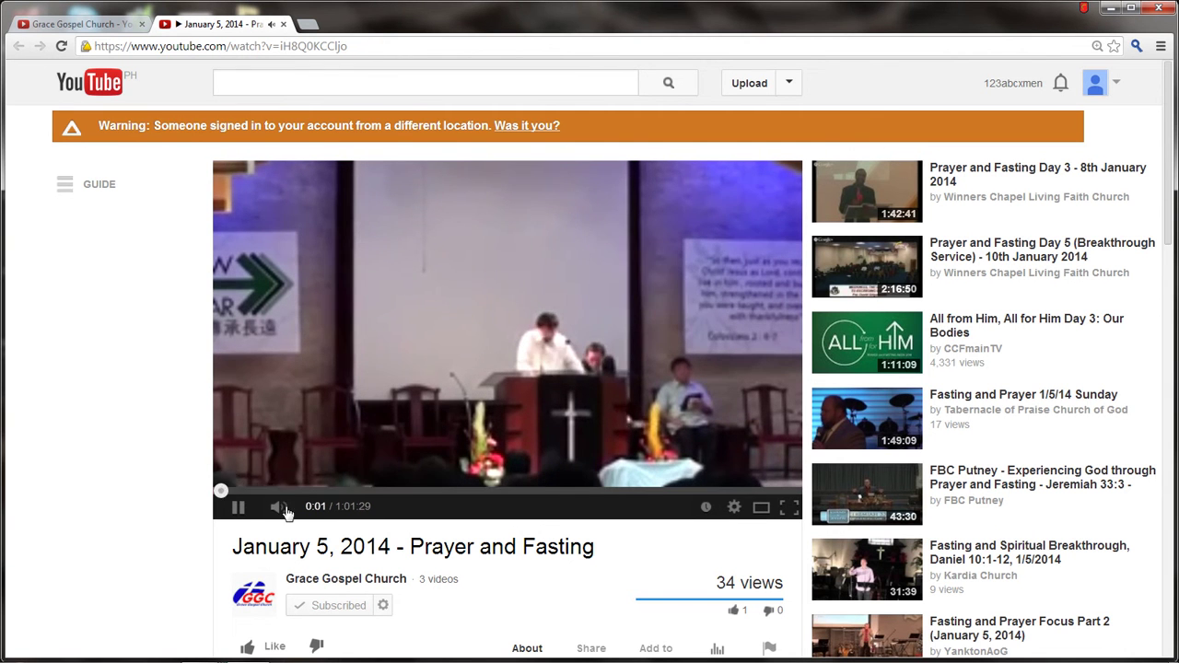
left_click(238, 506)
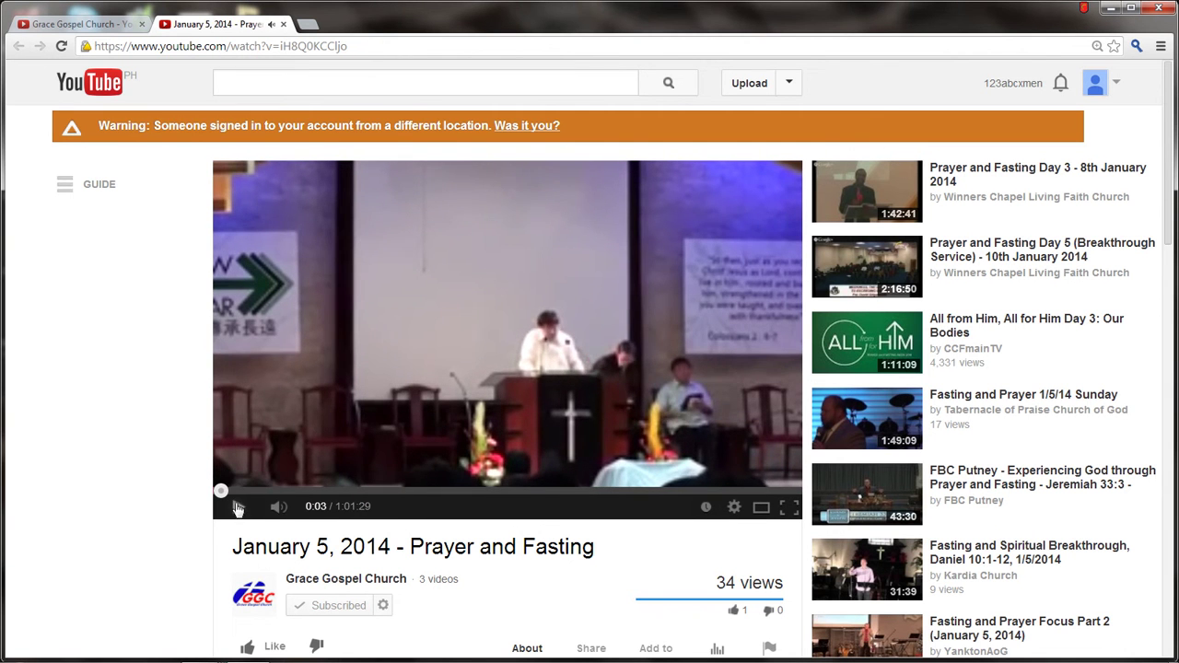
Copy the sermon's YouTube watch-page URL from the address bar.
left_click(377, 46)
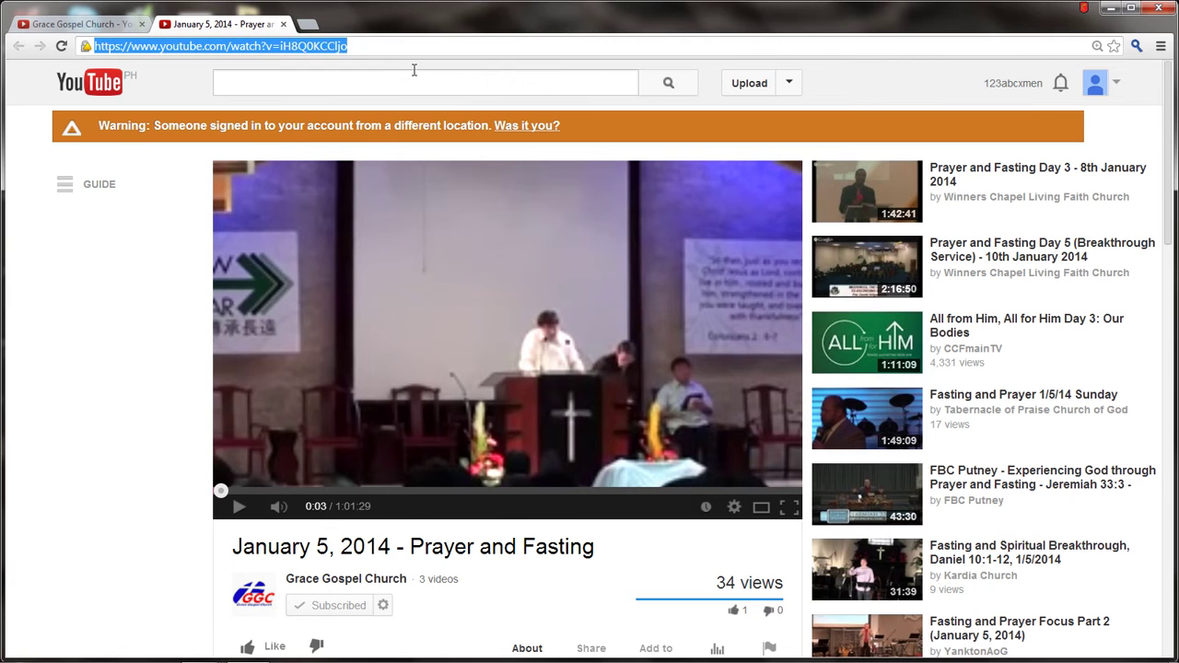
right_click(272, 48)
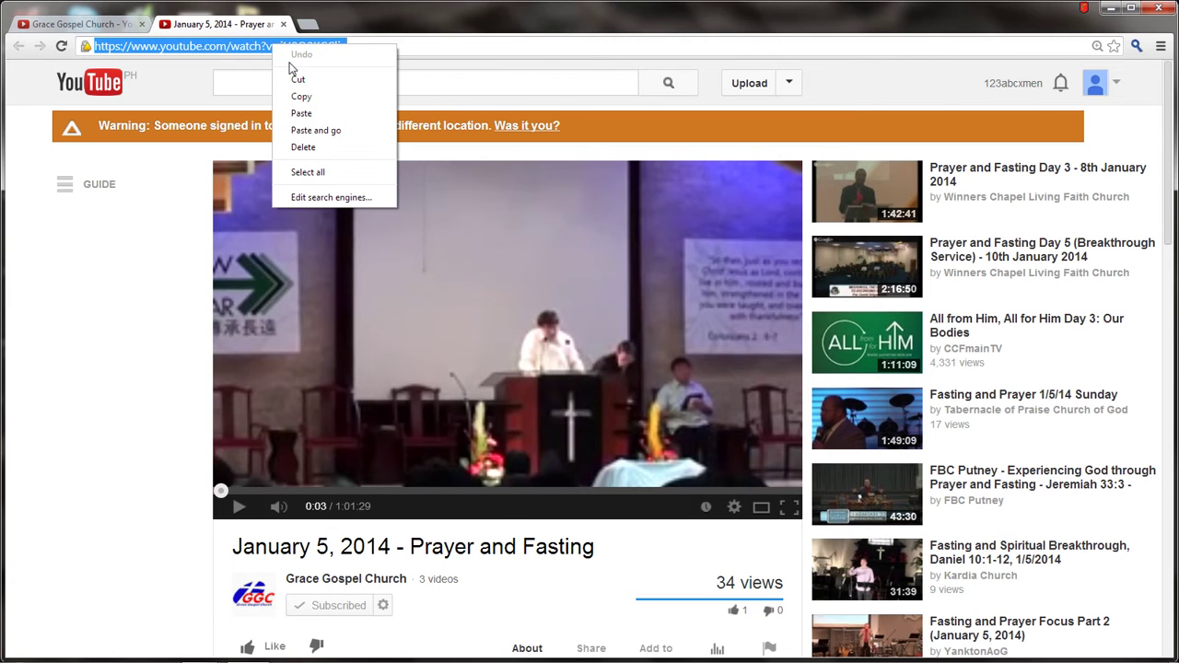
left_click(303, 95)
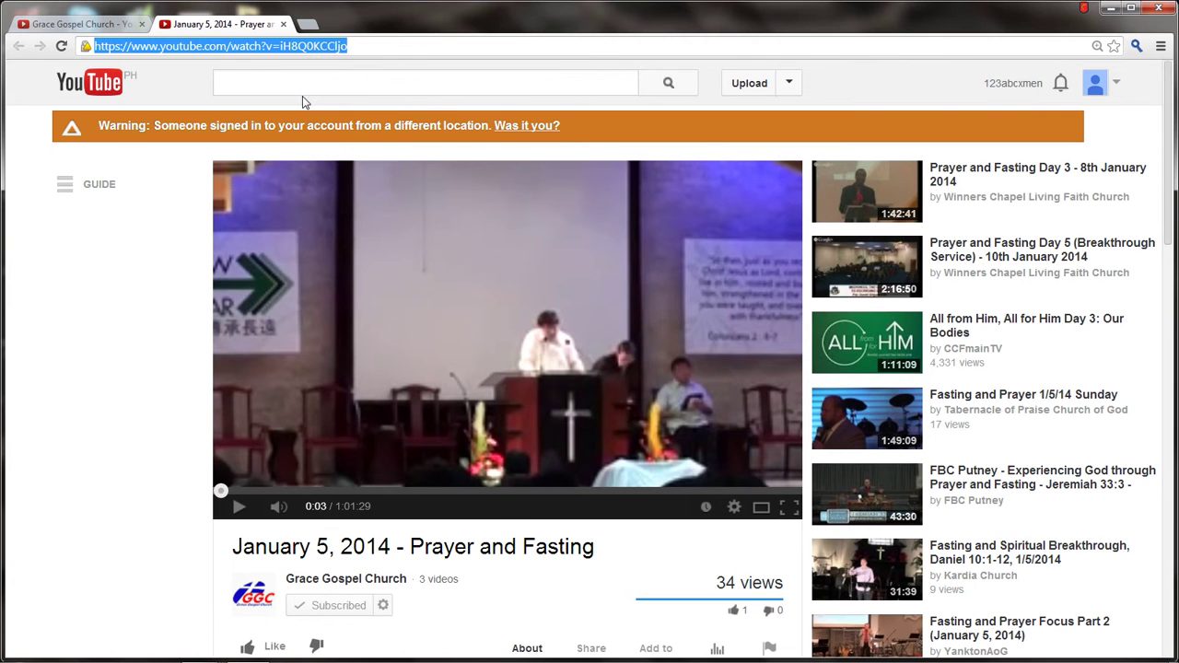
Load keepvid.com in a new Chrome tab.
left_click(312, 25)
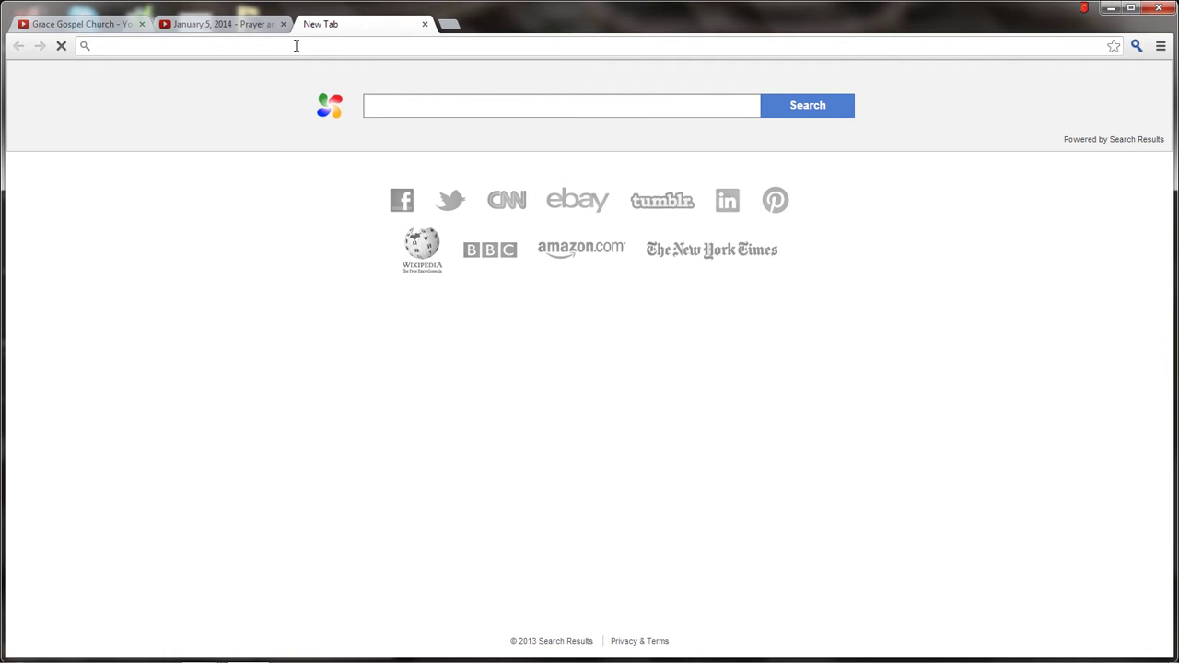
type("k")
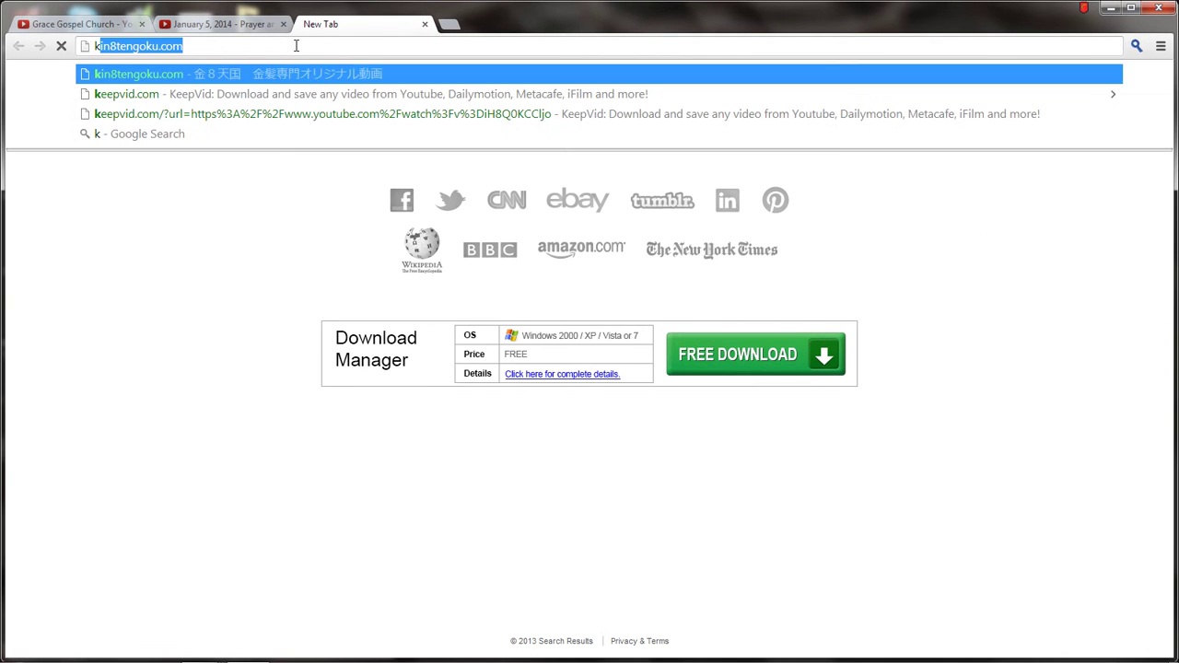
type("ep")
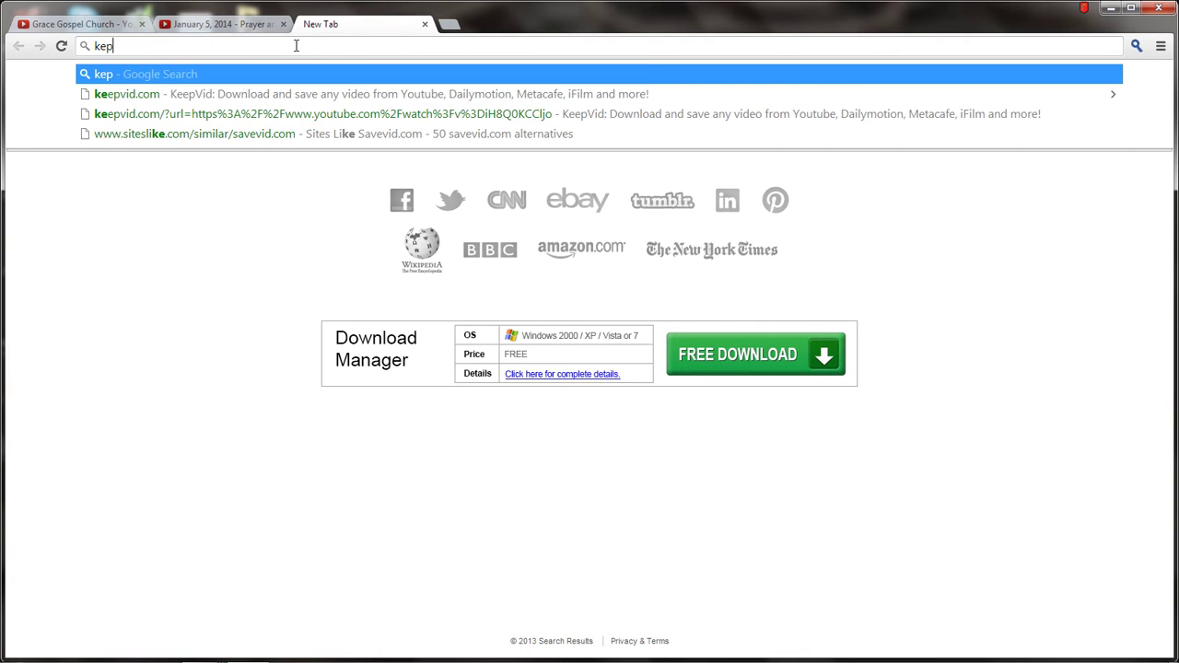
key("BackSpace")
type("epvid.com")
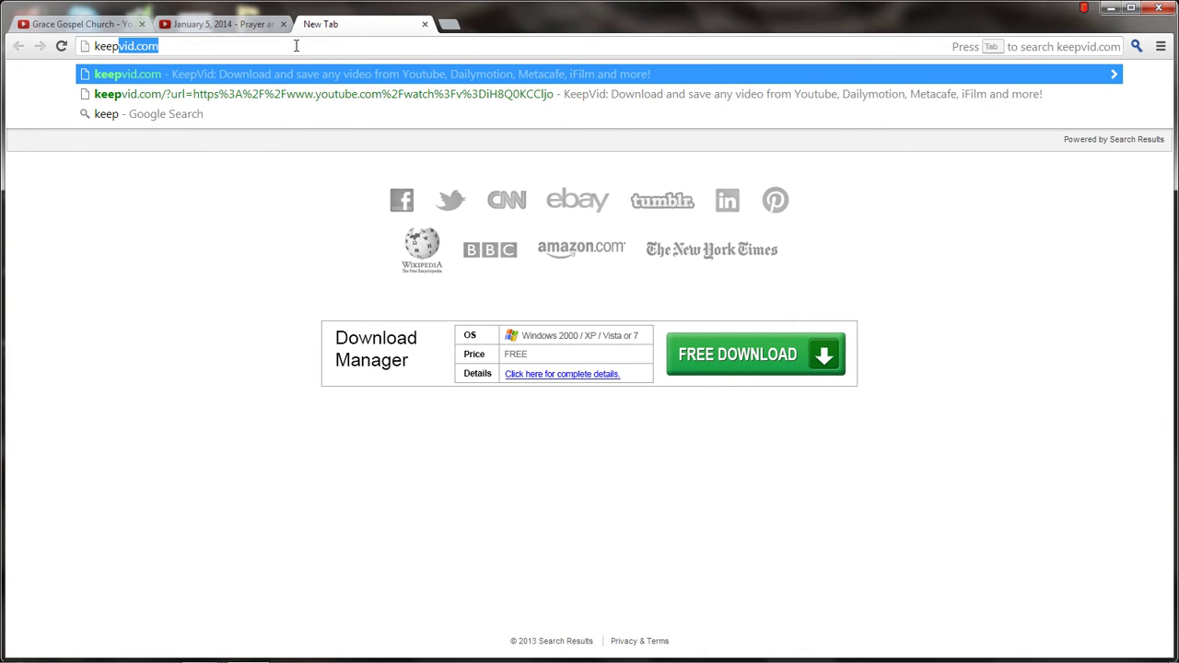
key("Return")
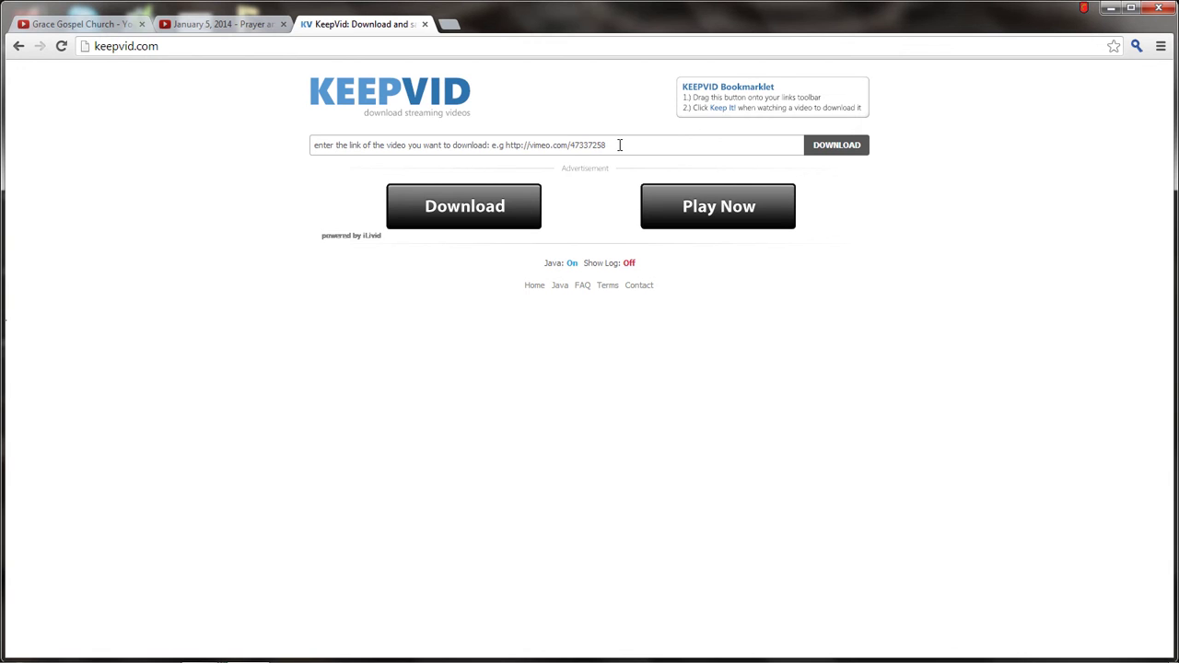
Paste the copied sermon URL into KeepVid's link field and submit it with DOWNLOAD.
left_click(619, 145)
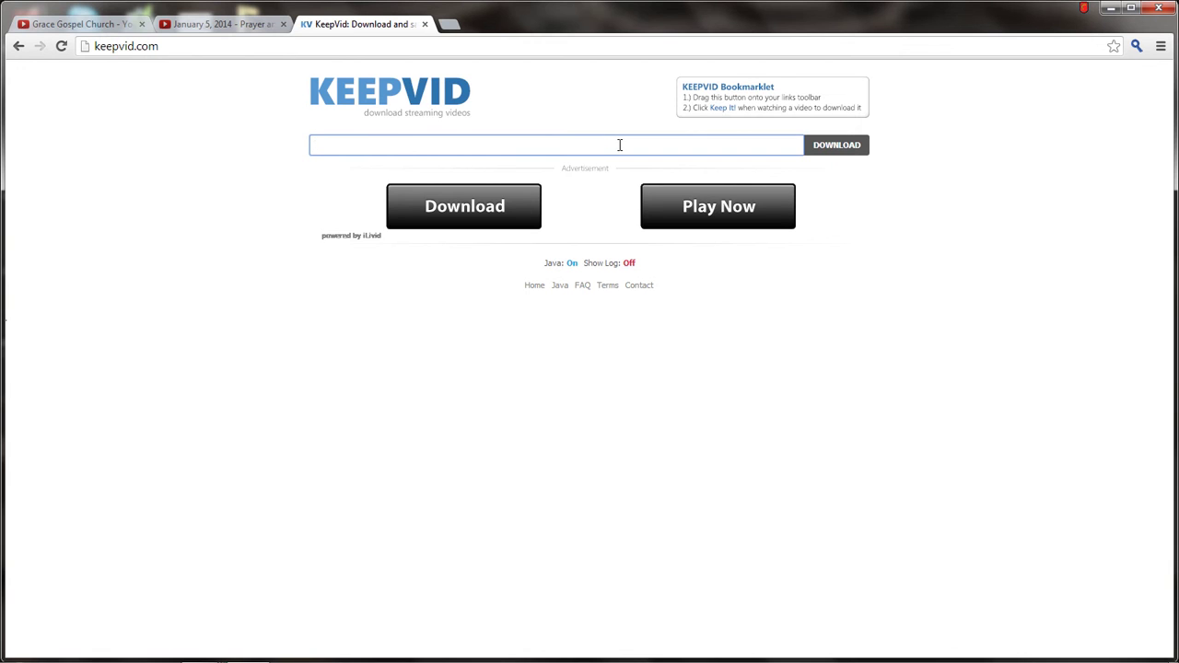
right_click(326, 144)
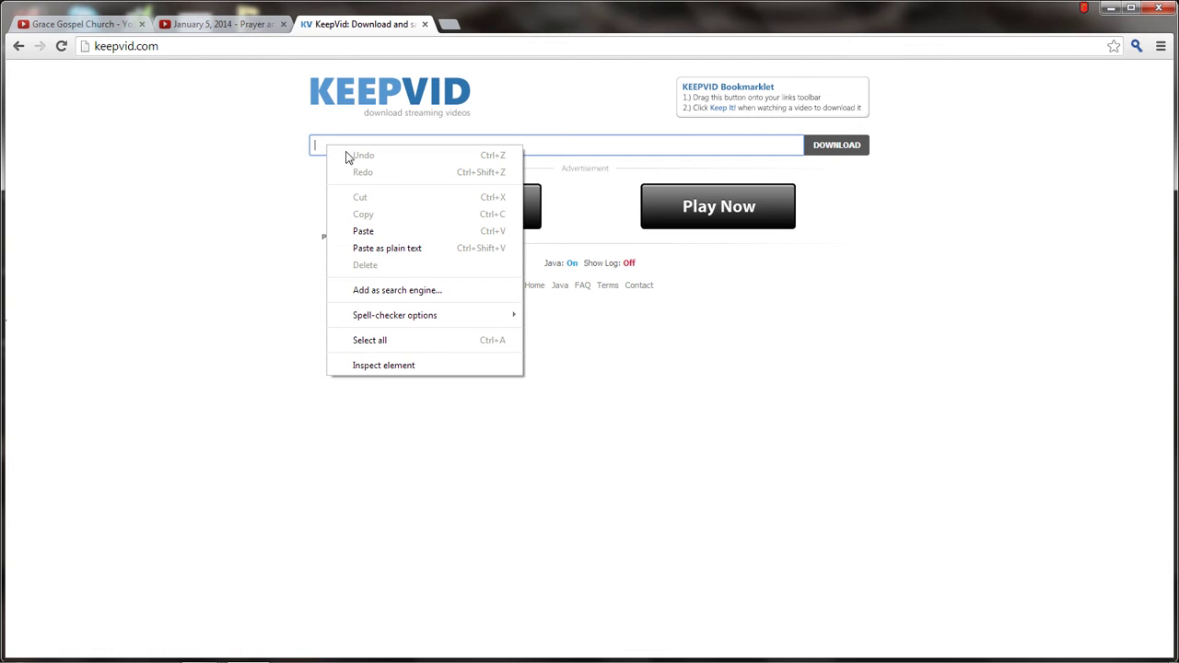
left_click(369, 232)
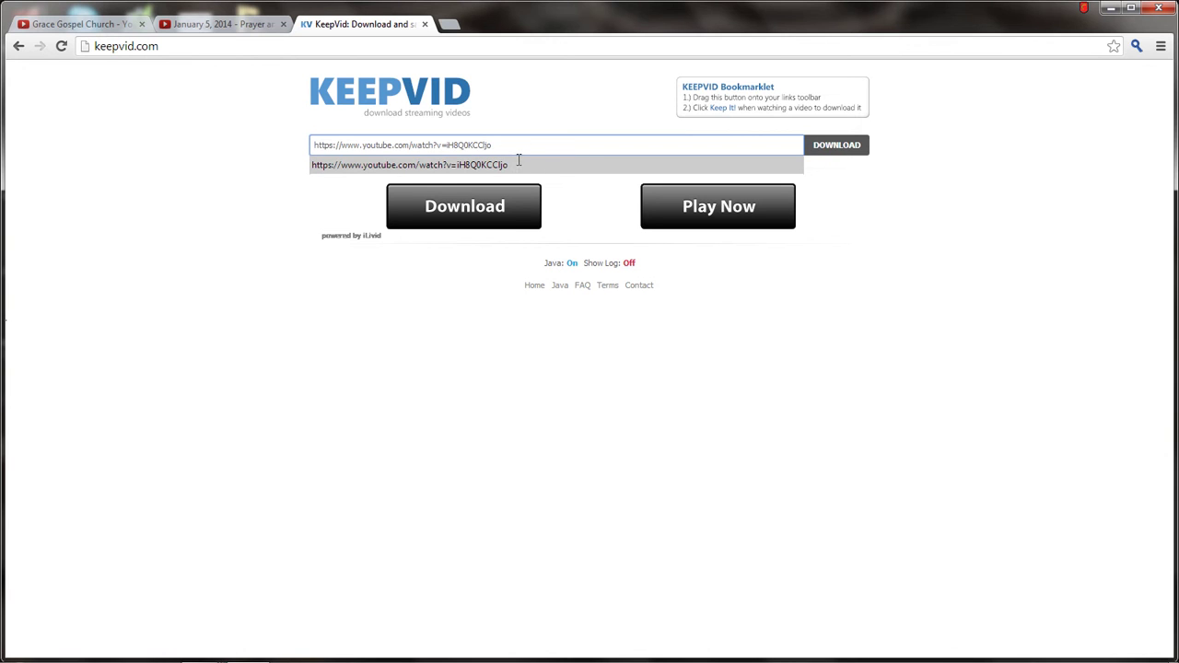
left_click(828, 152)
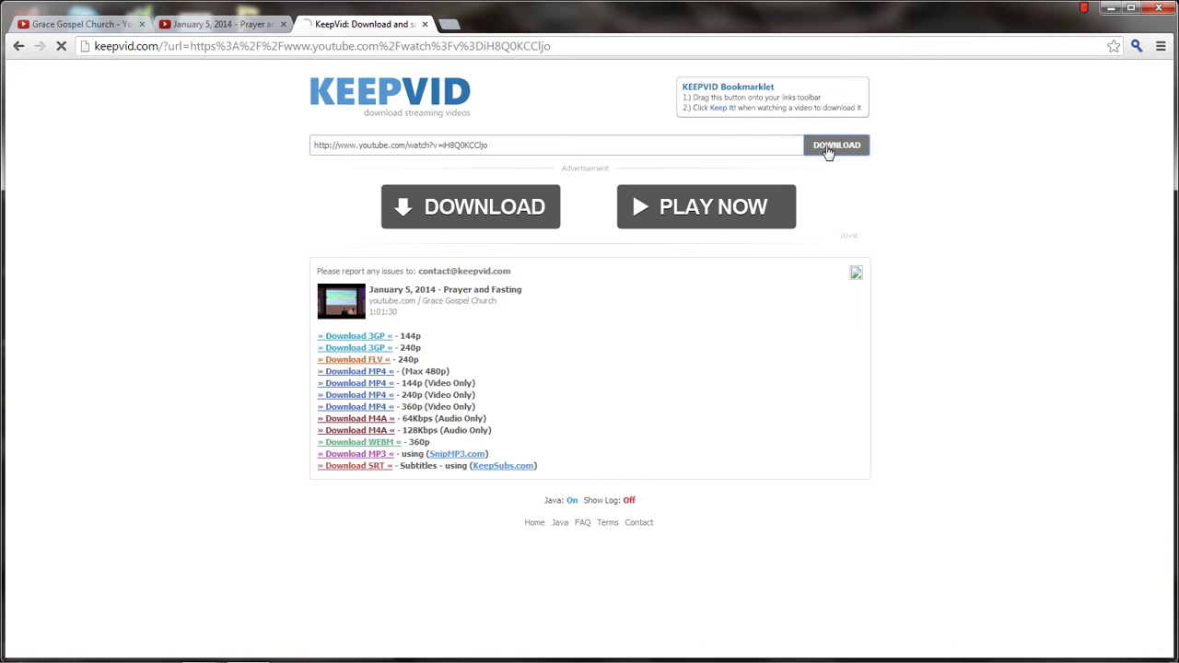
left_click(827, 147)
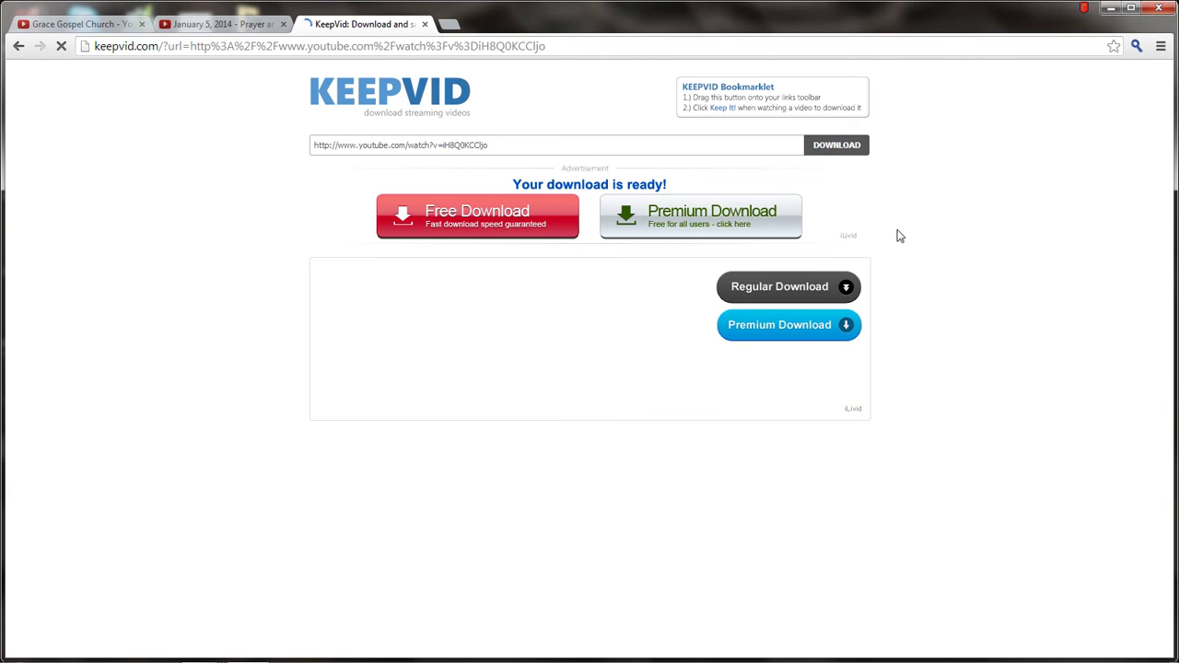
left_click(836, 147)
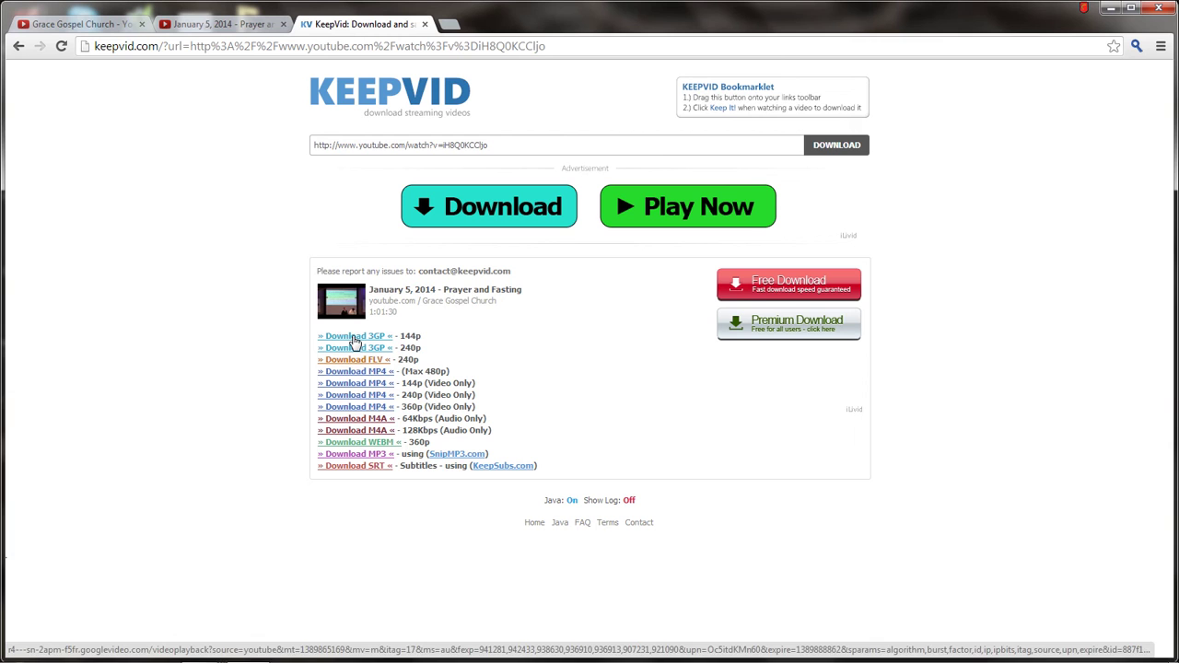
Download the Prayer and Fasting sermon as the 144p 3GP file.
left_click(354, 337)
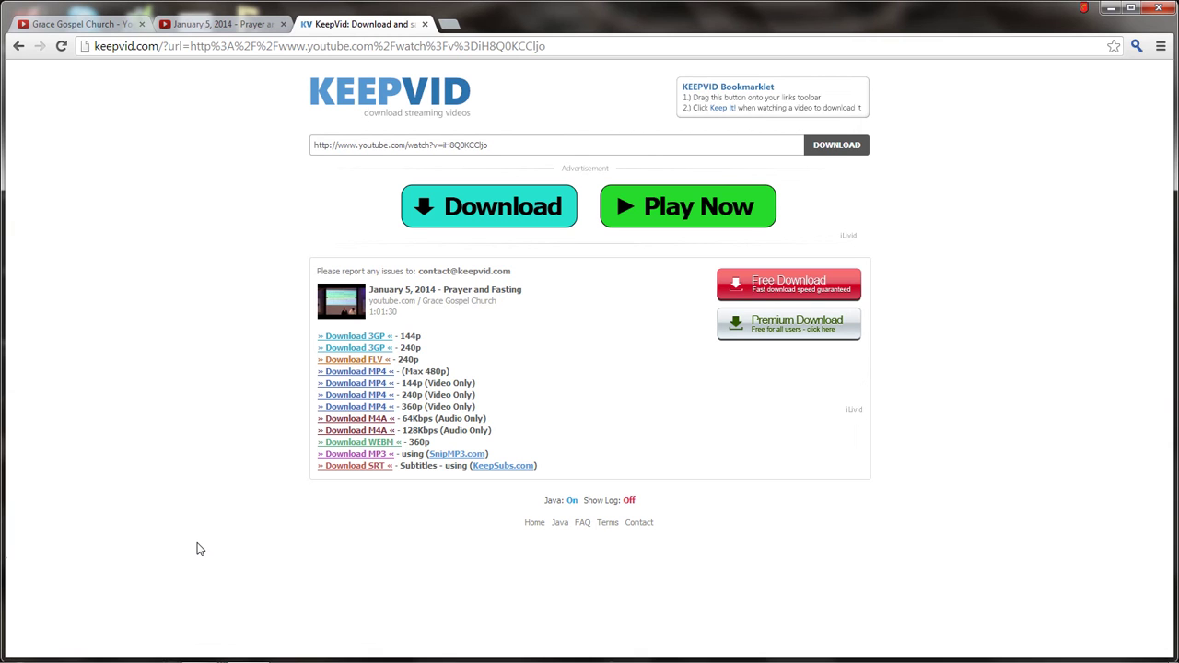